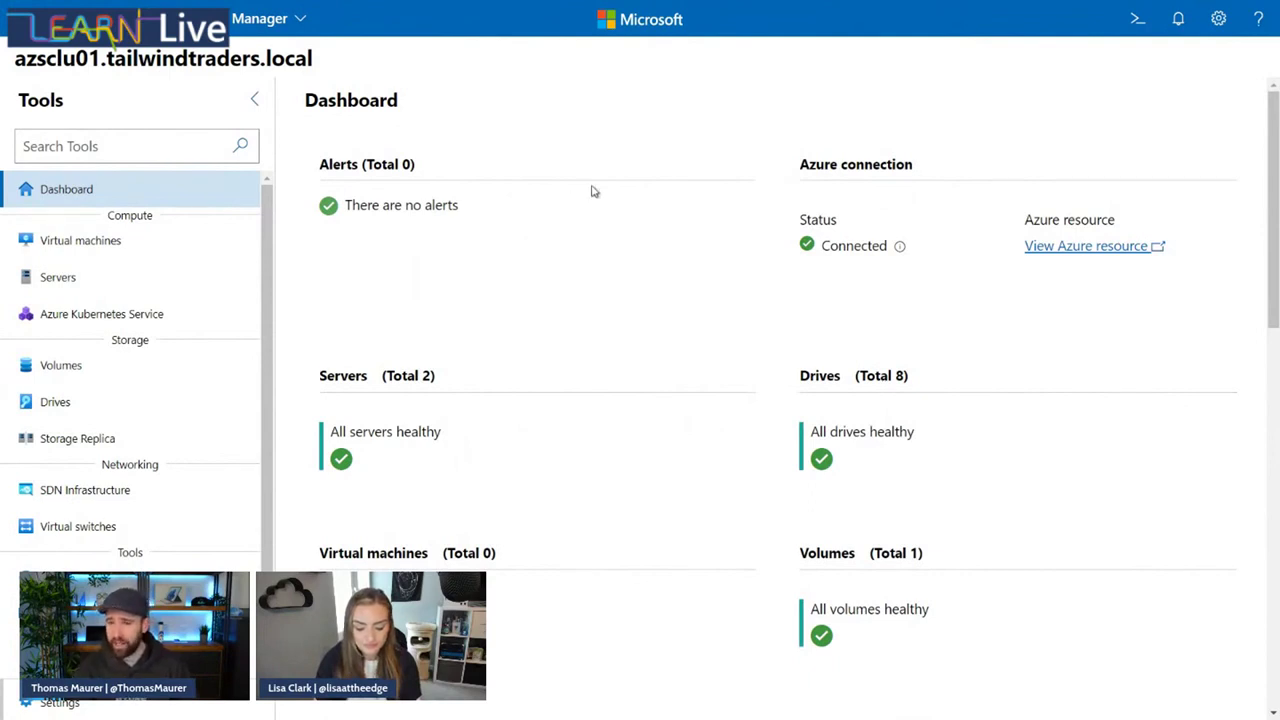
{"action": "scroll", "coordinate": [664, 256], "scroll_direction": "down", "scroll_amount": 6}
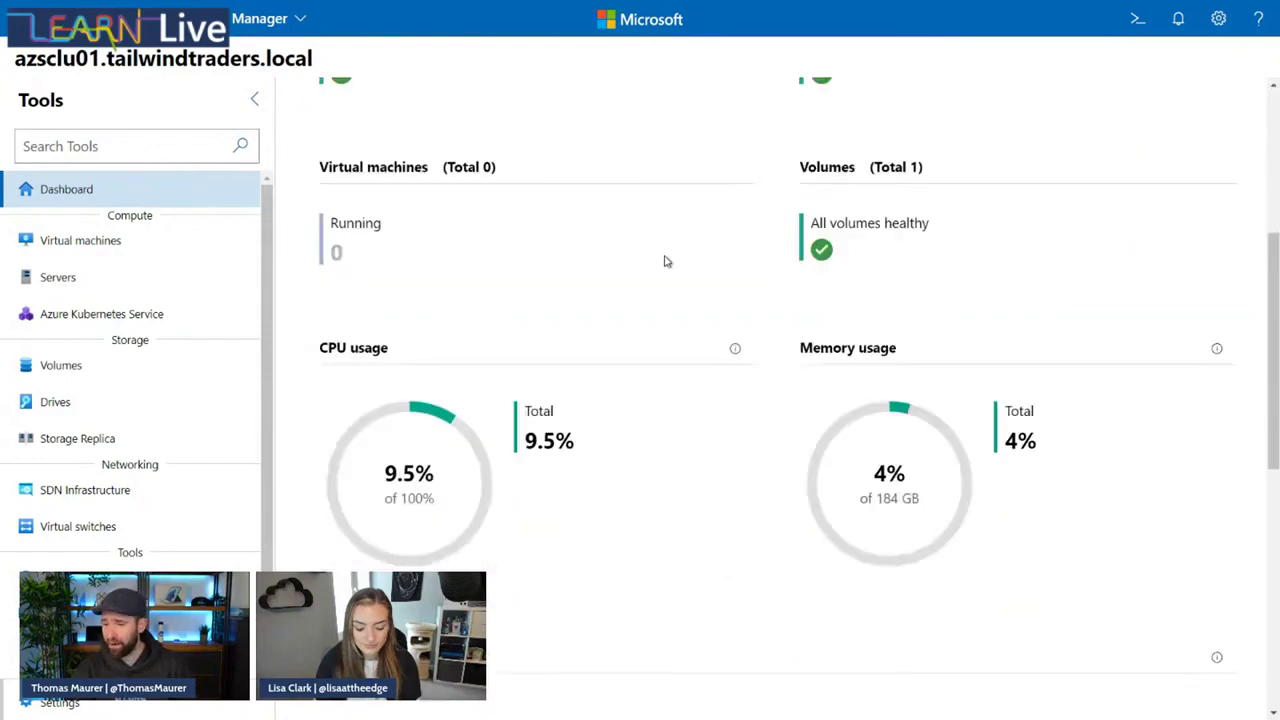
{"action": "scroll", "coordinate": [664, 261], "scroll_direction": "down", "scroll_amount": 3}
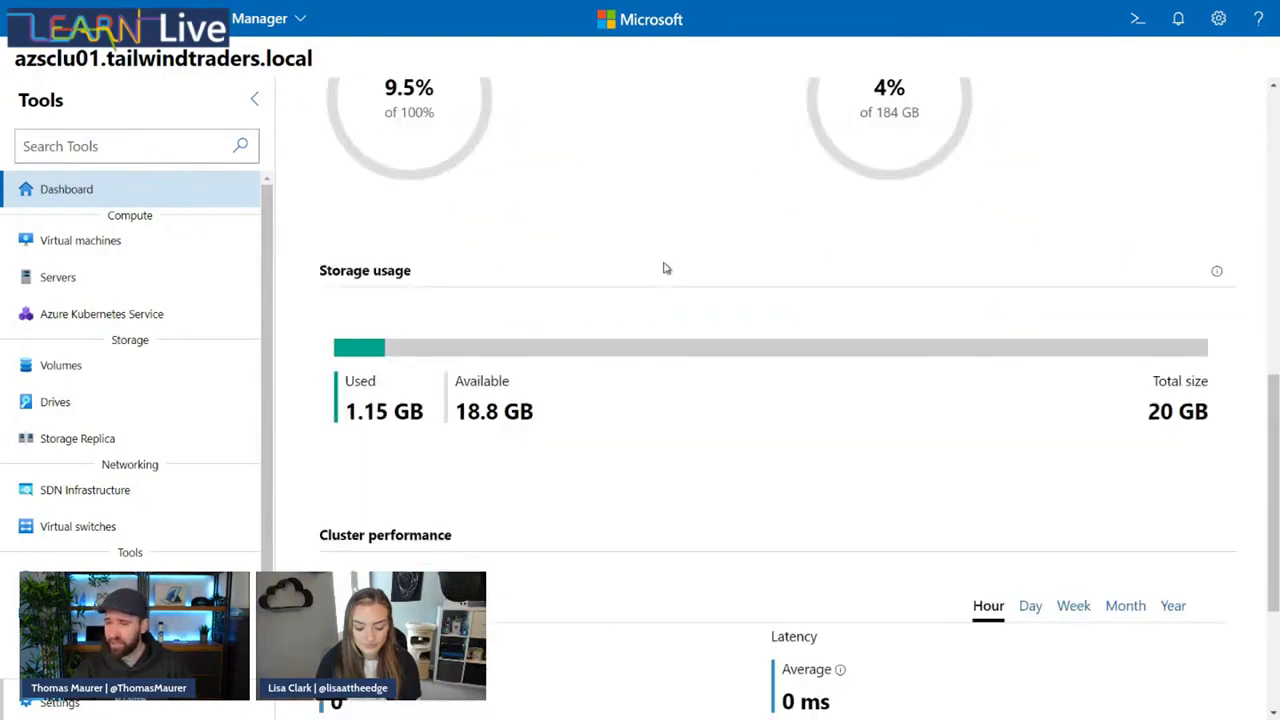
{"action": "scroll", "coordinate": [664, 268], "scroll_direction": "up", "scroll_amount": 6}
{"action": "scroll", "coordinate": [664, 270], "scroll_direction": "down", "scroll_amount": 3}
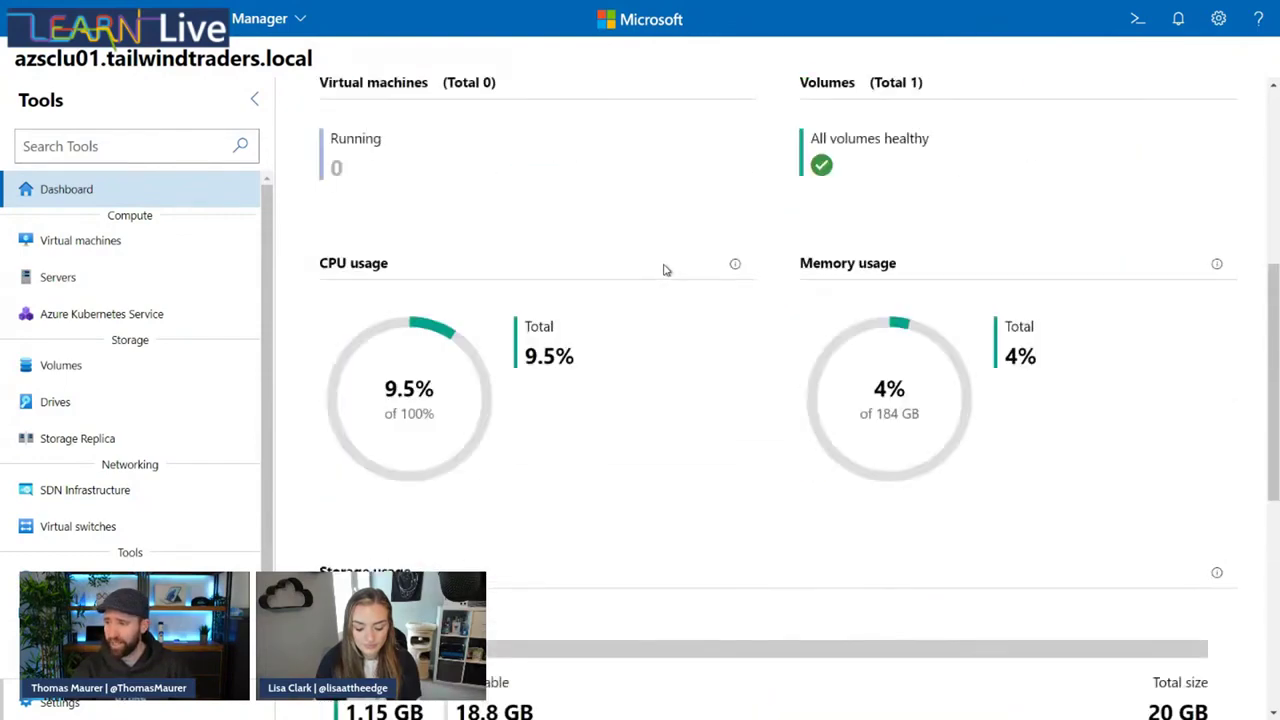
{"action": "scroll", "coordinate": [664, 270], "scroll_direction": "down", "scroll_amount": 4}
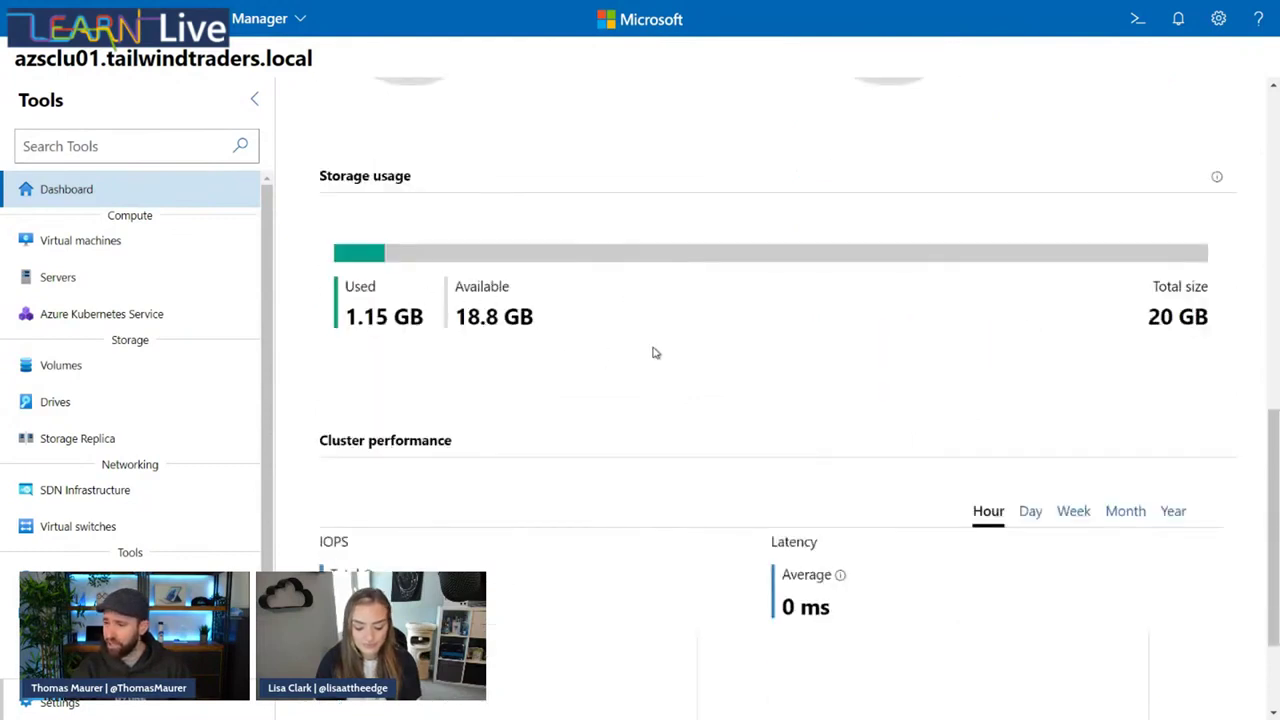
{"action": "scroll", "coordinate": [655, 352], "scroll_direction": "down", "scroll_amount": 1}
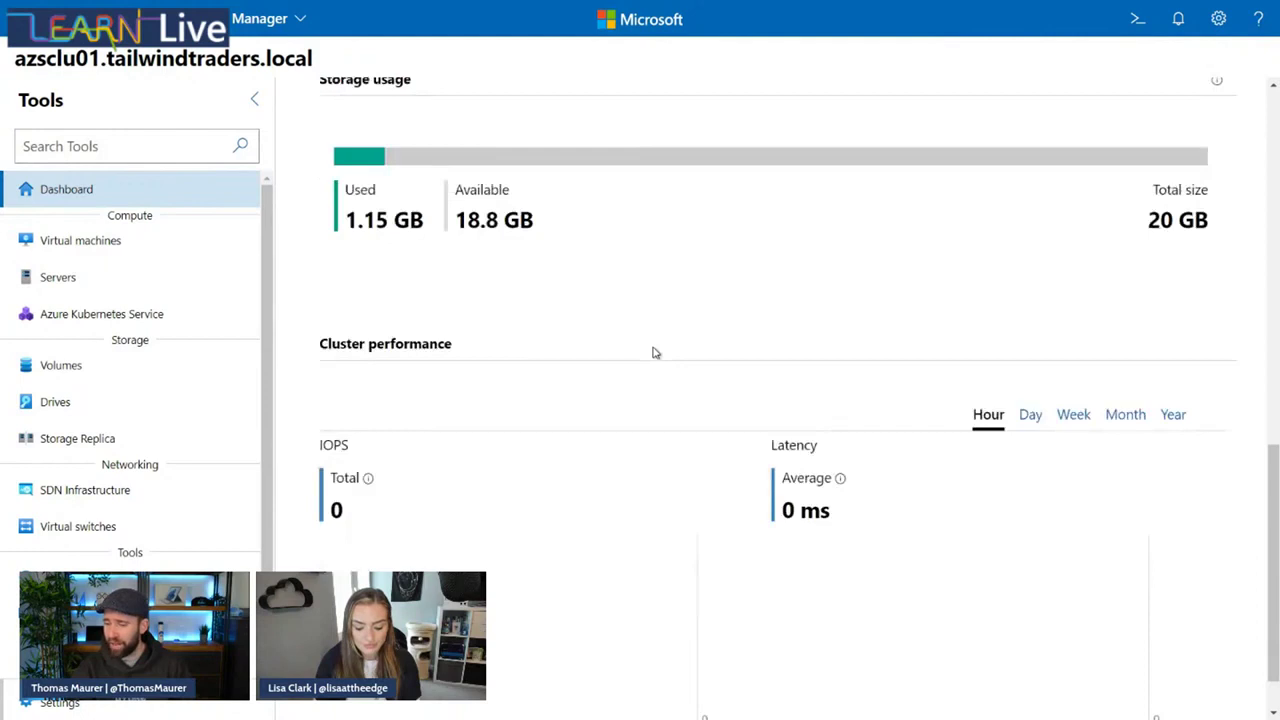
{"action": "scroll", "coordinate": [655, 352], "scroll_direction": "down", "scroll_amount": 1}
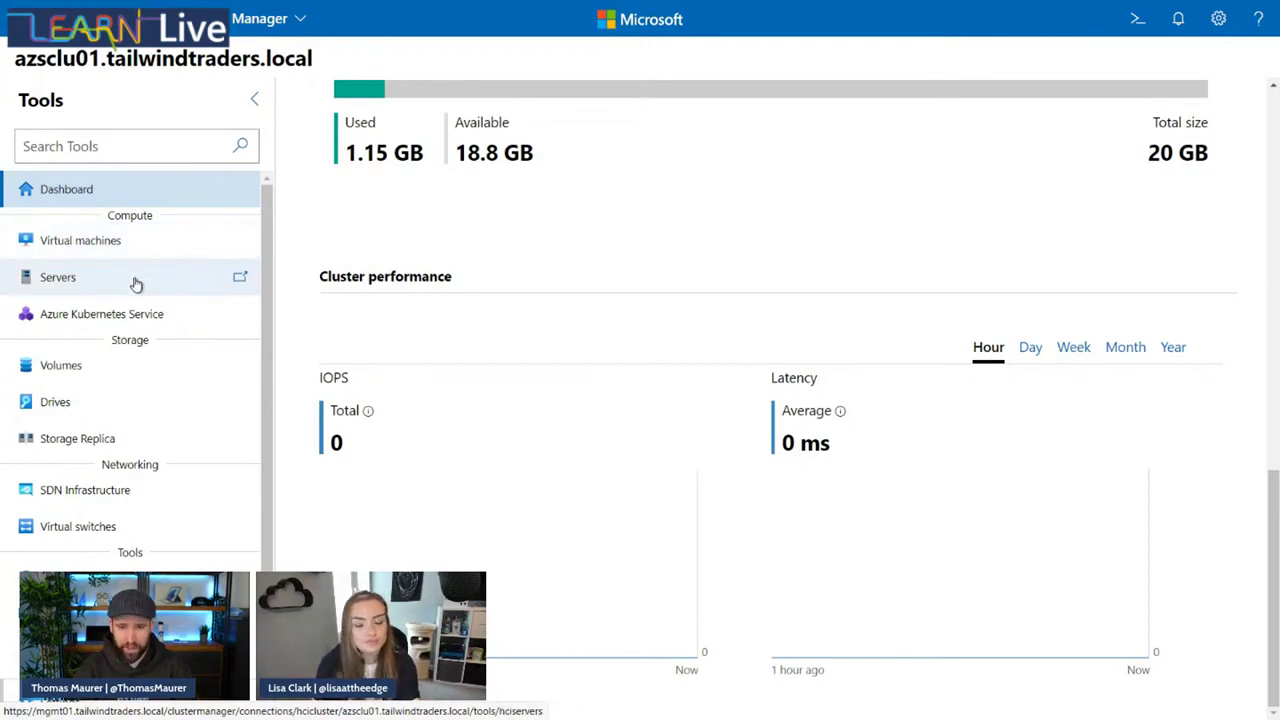
Step: Review the azsclu01 Servers summary and its Inventory of the two server nodes
{"action": "left_click", "coordinate": [136, 285]}
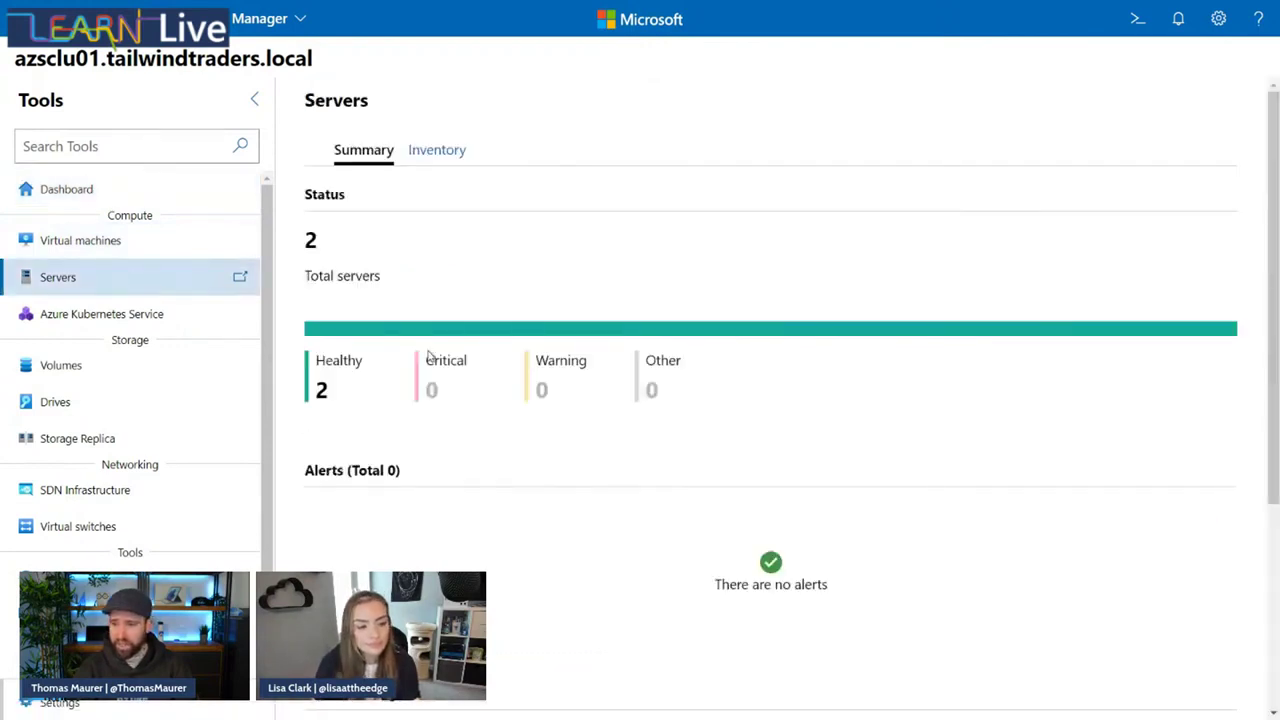
{"action": "scroll", "coordinate": [483, 356], "scroll_direction": "down", "scroll_amount": 1}
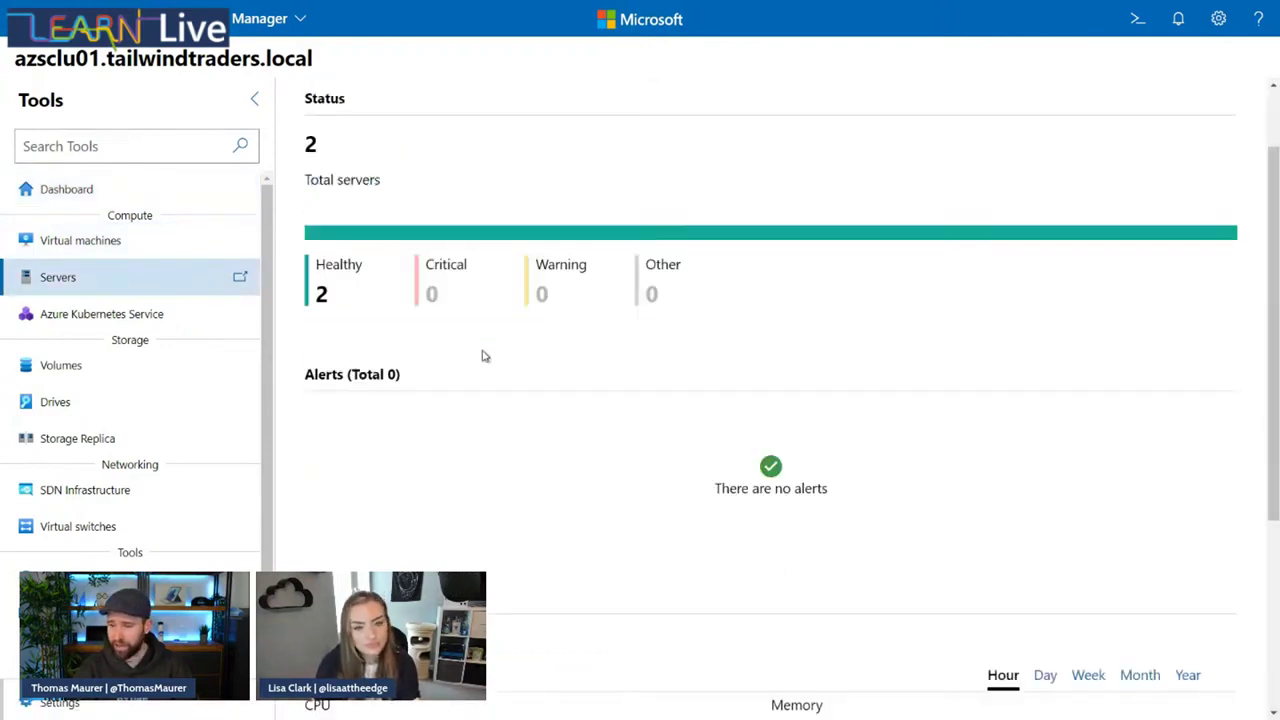
{"action": "scroll", "coordinate": [483, 356], "scroll_direction": "down", "scroll_amount": 3}
{"action": "scroll", "coordinate": [483, 356], "scroll_direction": "up", "scroll_amount": 4}
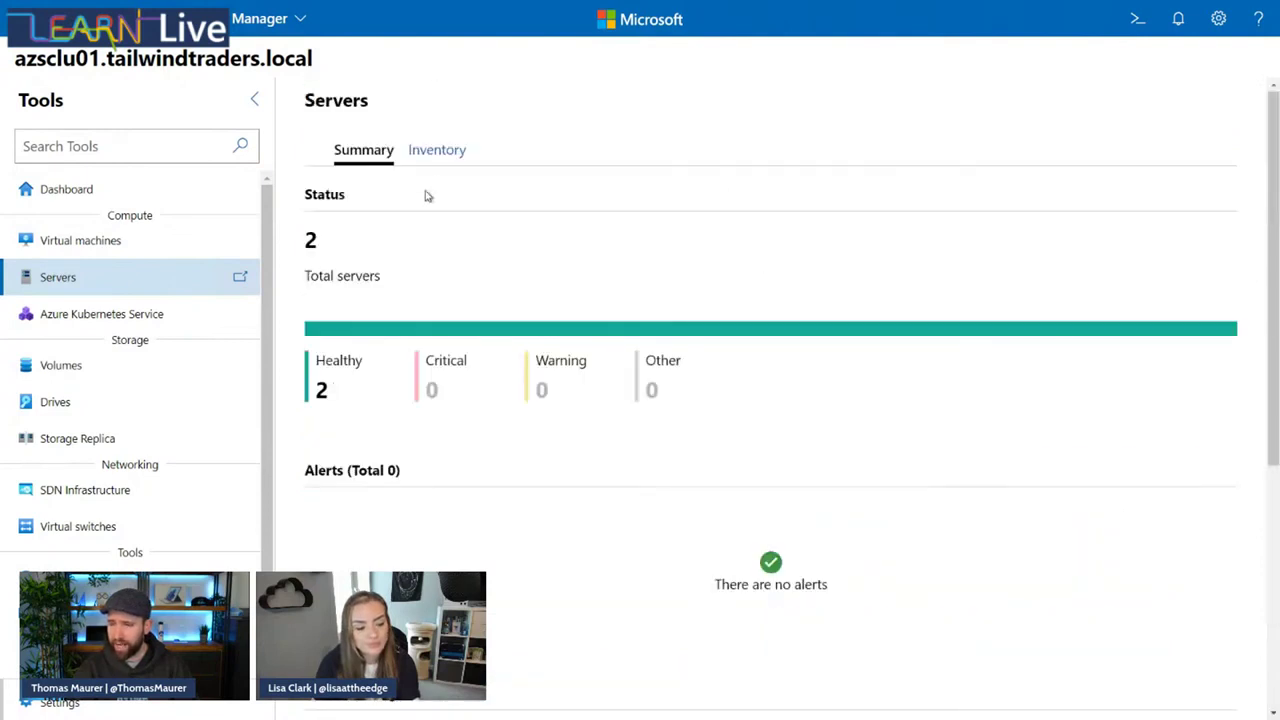
{"action": "left_click", "coordinate": [432, 155]}
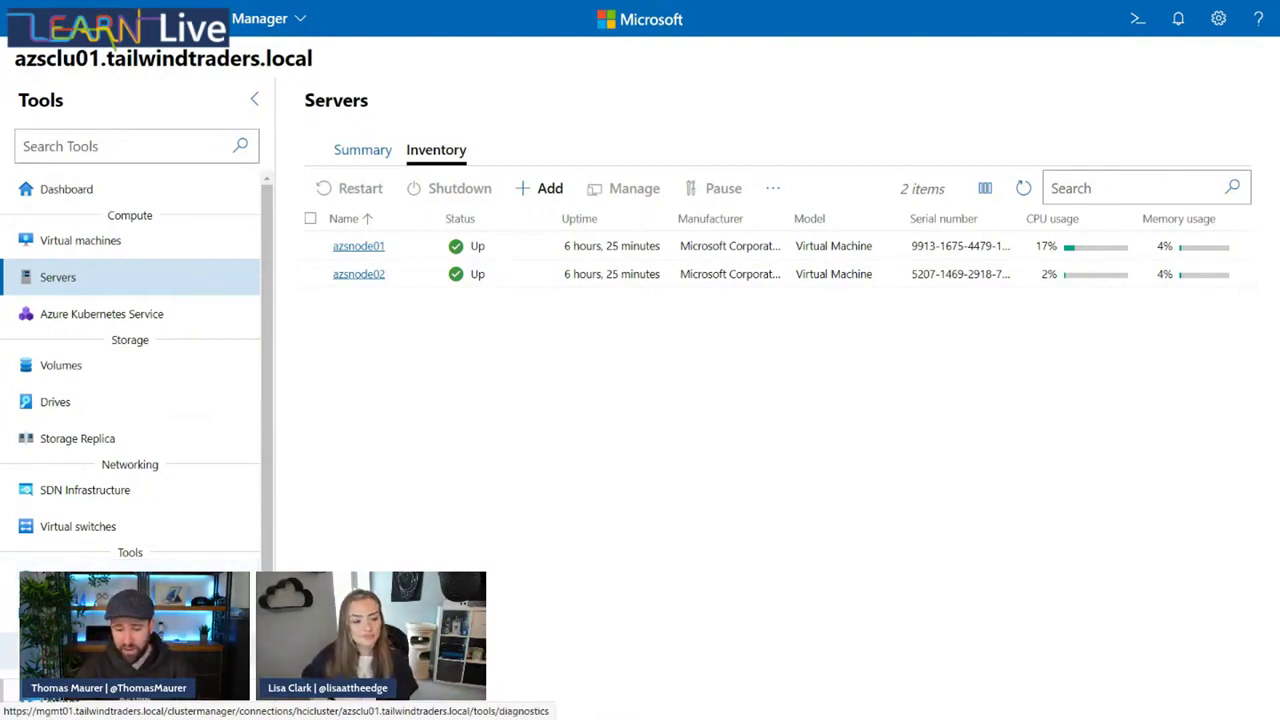
Step: Open Performance Monitor for the azsclu01 cluster from the Tools list
{"action": "scroll", "coordinate": [130, 370], "scroll_direction": "down", "scroll_amount": 2}
{"action": "left_click", "coordinate": [75, 513]}
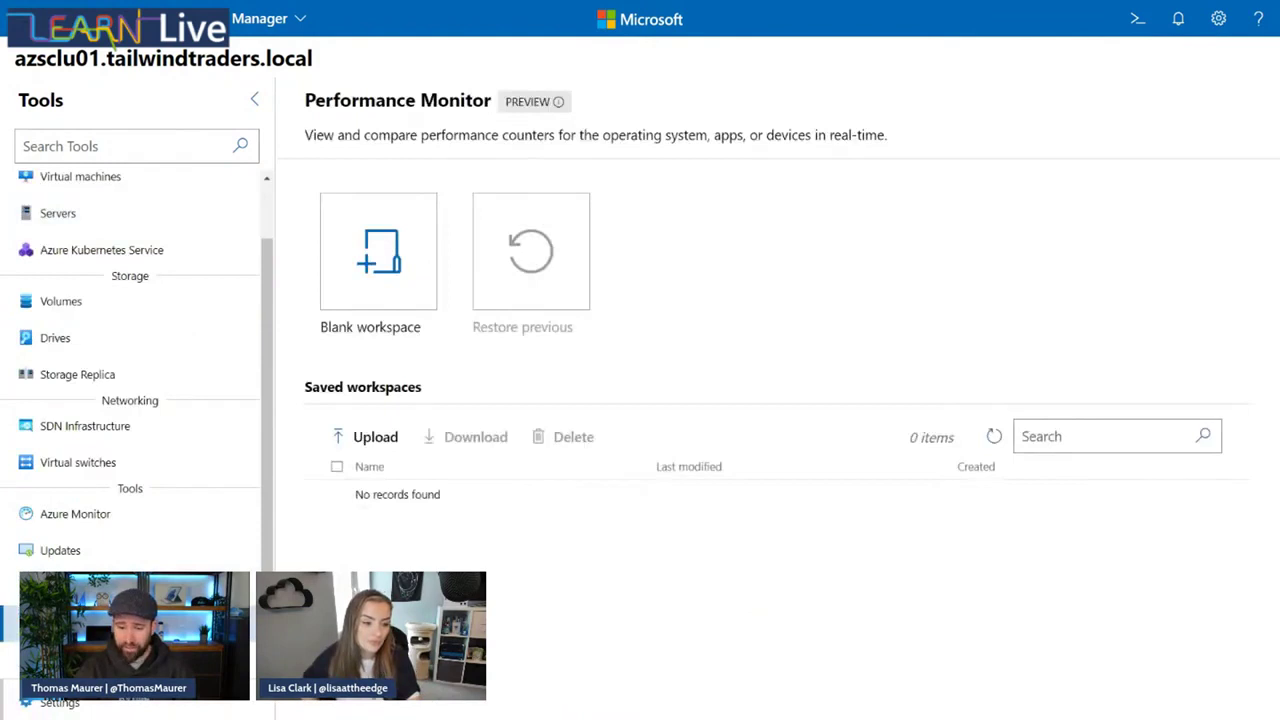
{"action": "scroll", "coordinate": [150, 500], "scroll_direction": "up", "scroll_amount": 2}
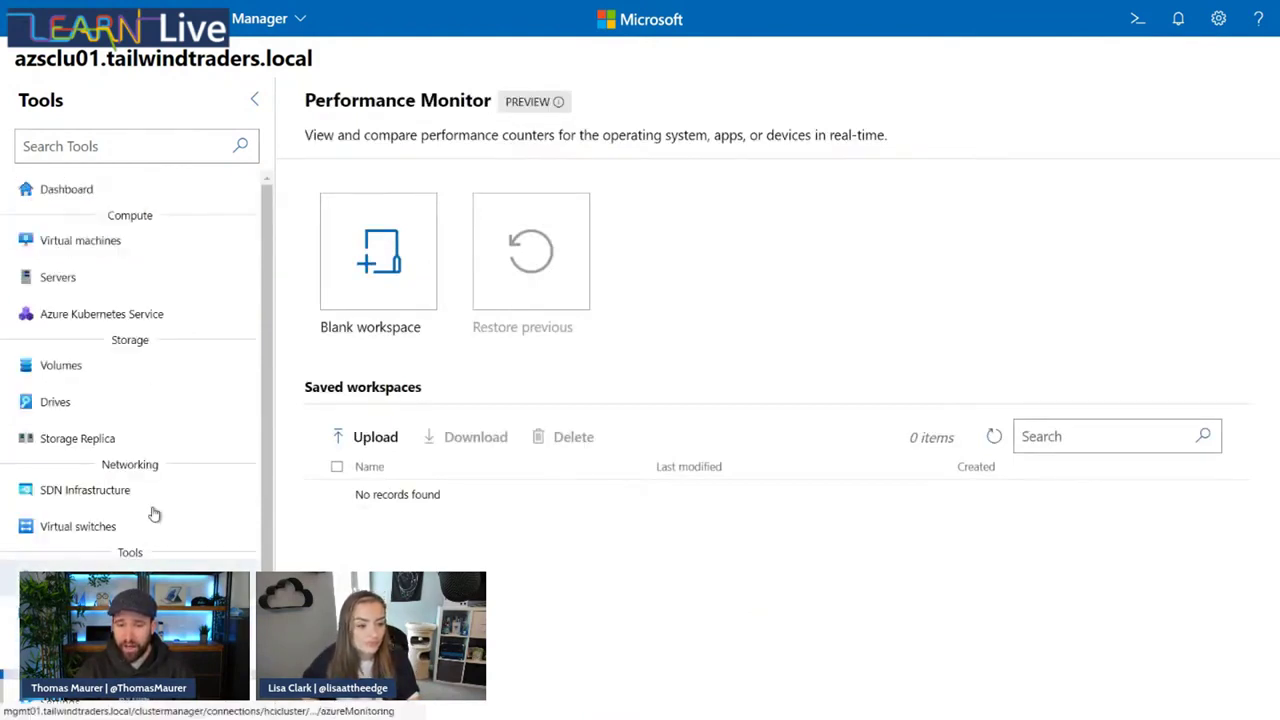
Step: View the Azure Kubernetes Service setup page, then switch to the Azure Arc portal tab
{"action": "left_click", "coordinate": [164, 324]}
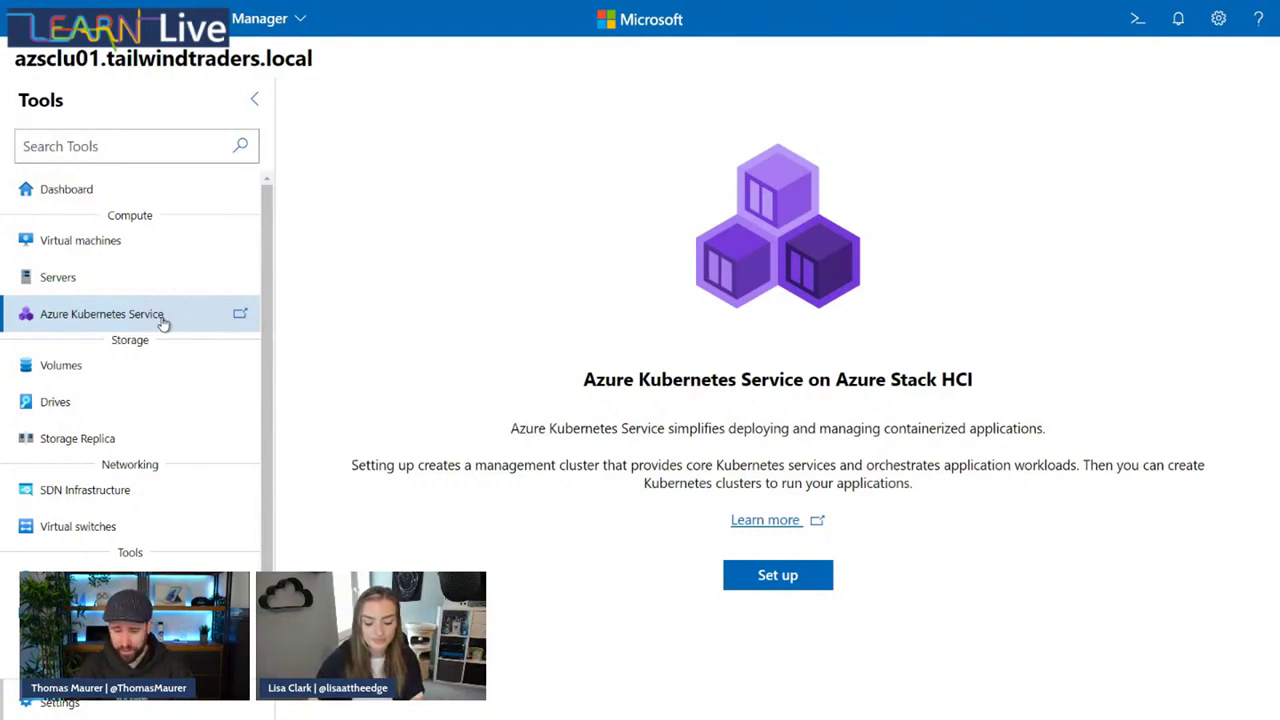
{"action": "mouse_move", "coordinate": [286, 18]}
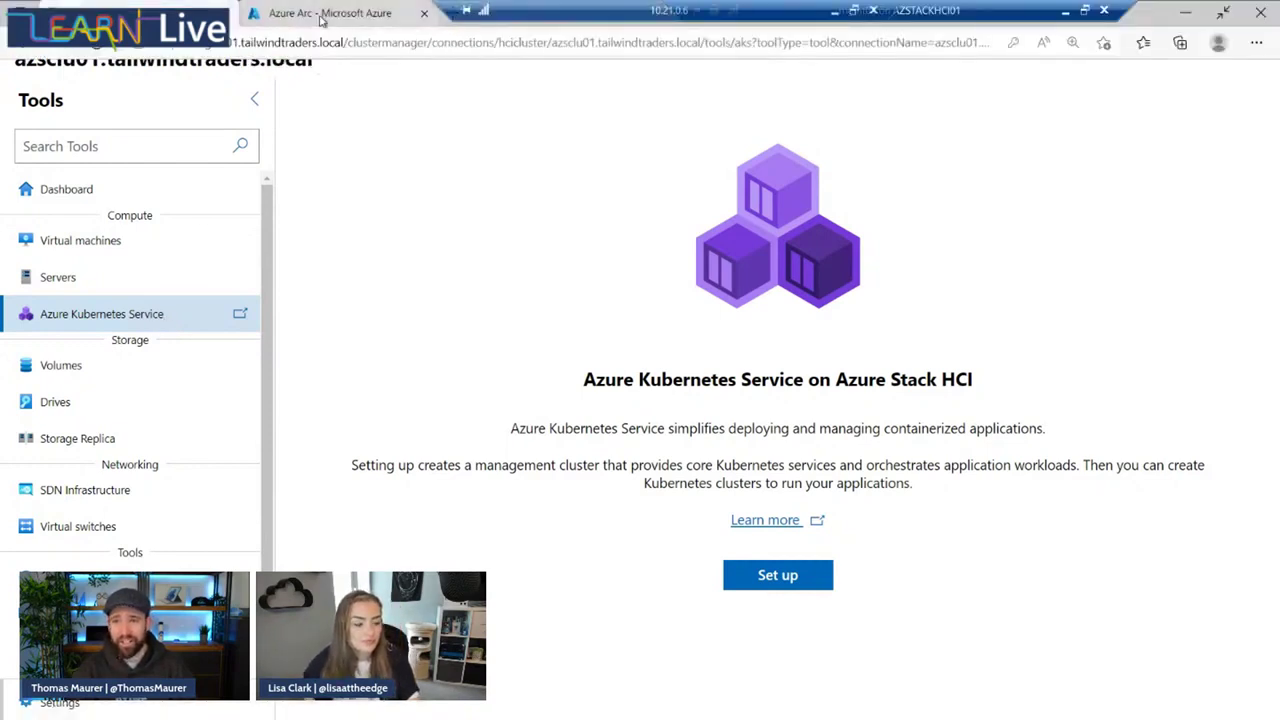
{"action": "left_click", "coordinate": [322, 16]}
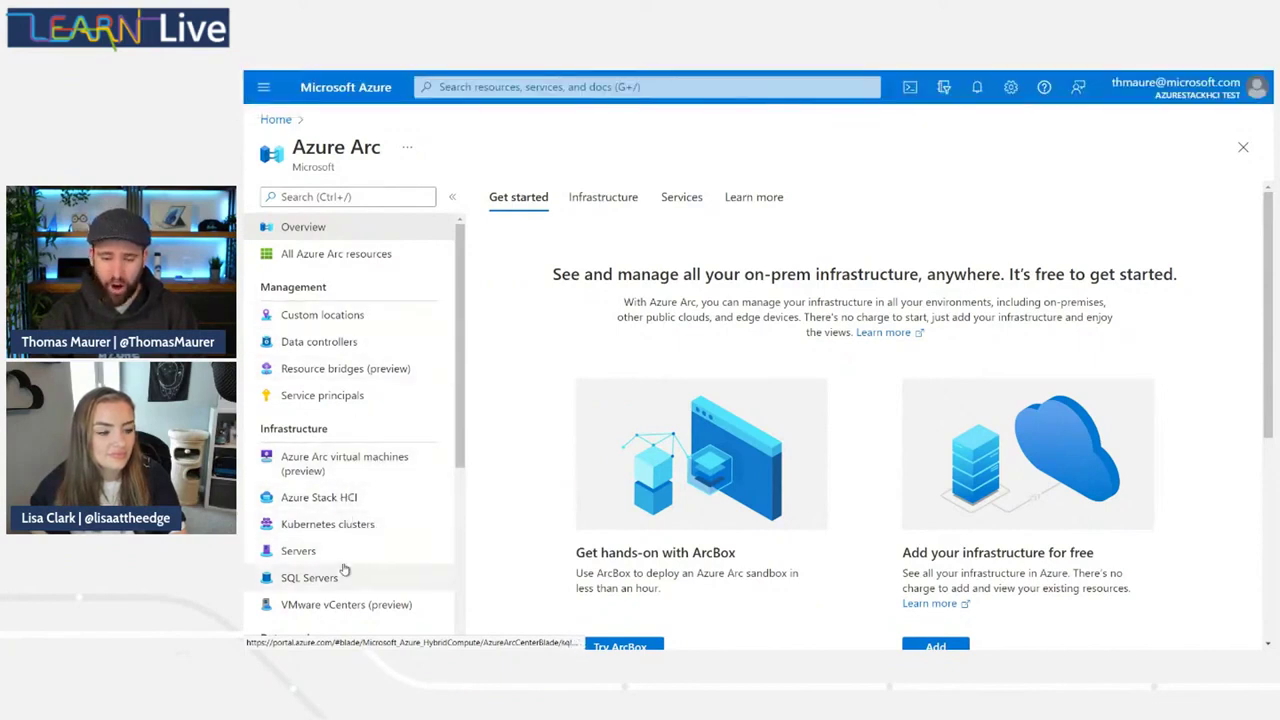
Step: Open azsclu01 from Azure Arc's Azure Stack HCI clusters to show nodes azsnode01 and azsnode02
{"action": "left_click", "coordinate": [347, 499]}
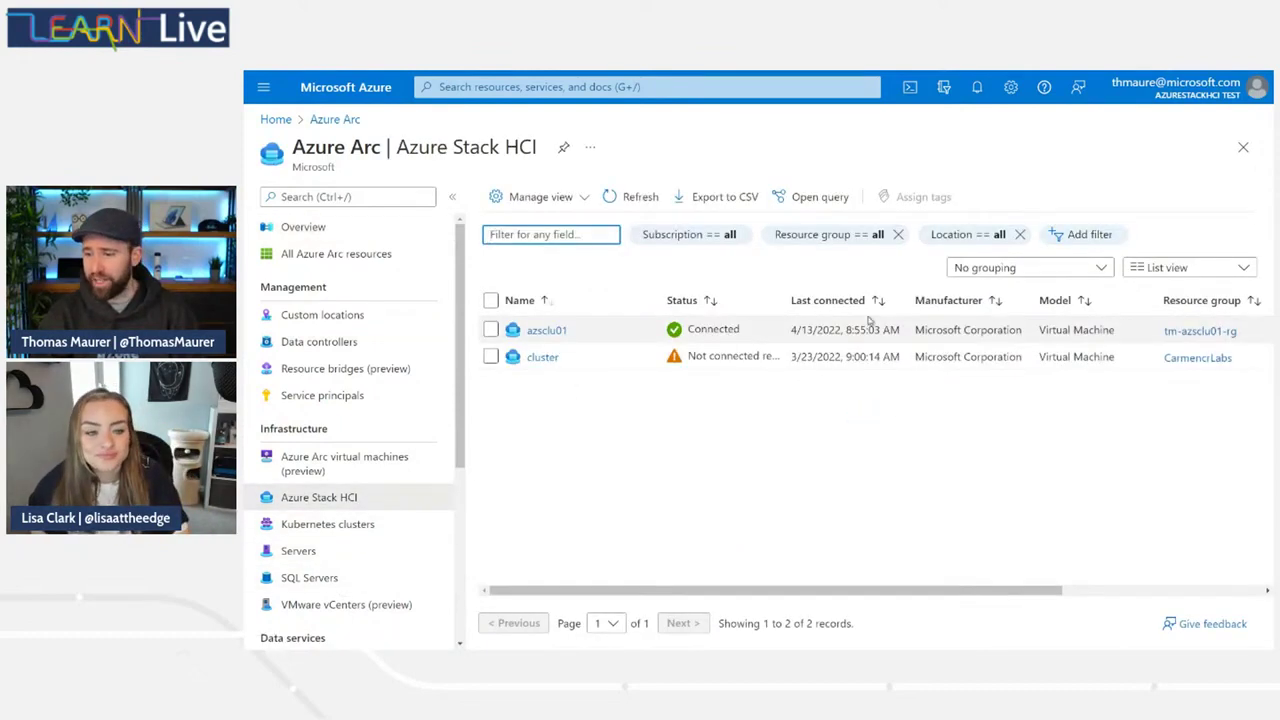
{"action": "left_click", "coordinate": [548, 331]}
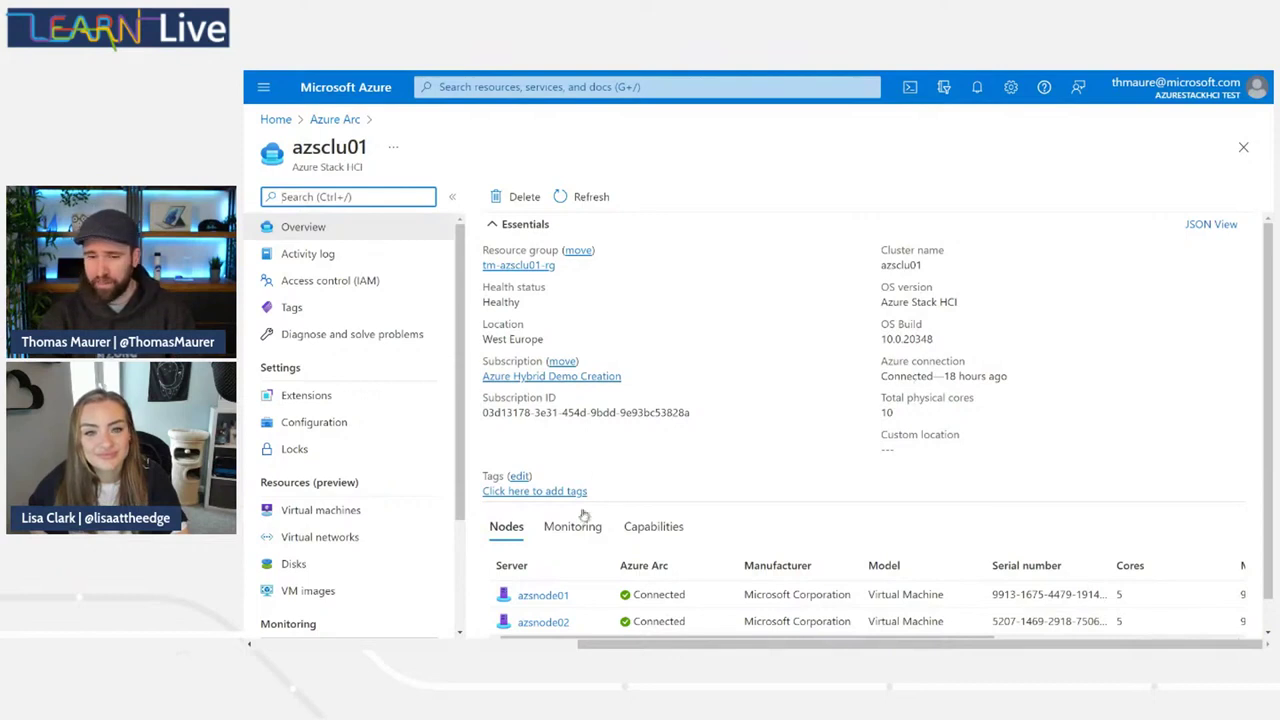
{"action": "scroll", "coordinate": [666, 591], "scroll_direction": "down", "scroll_amount": 1}
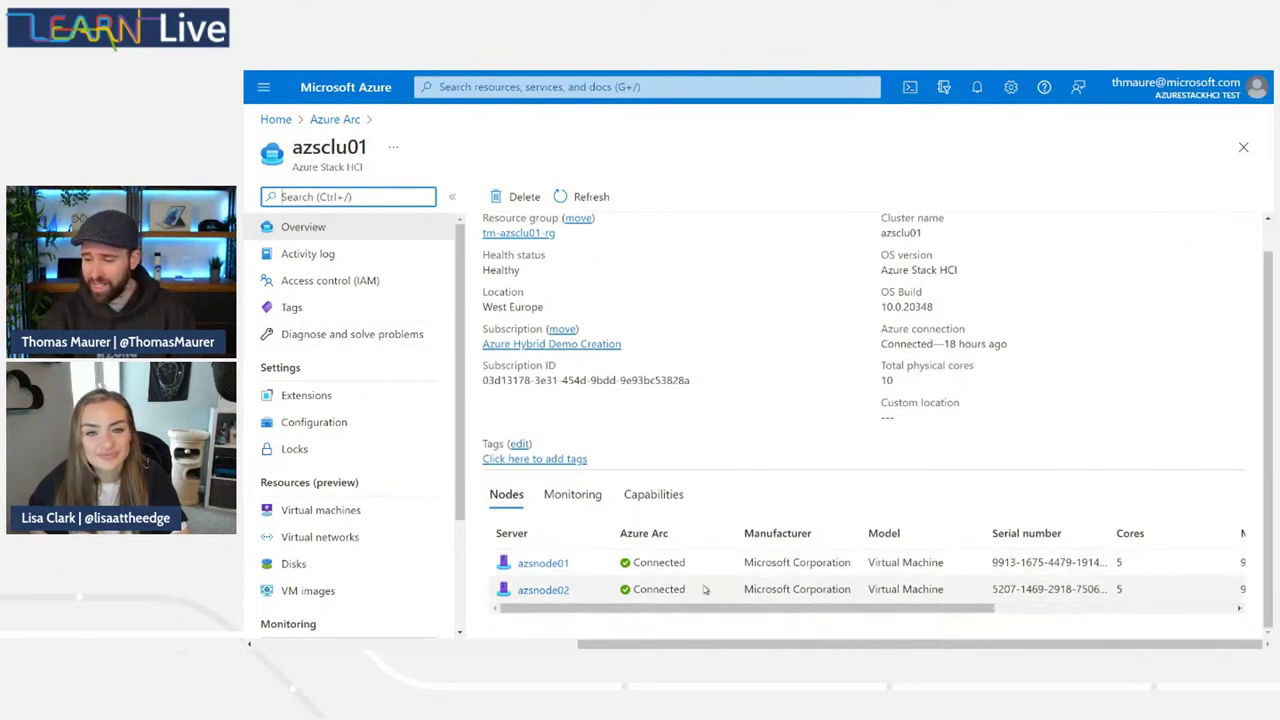
Step: Review the Monitoring tab's health and usage cards for azsclu01
{"action": "left_click", "coordinate": [555, 493]}
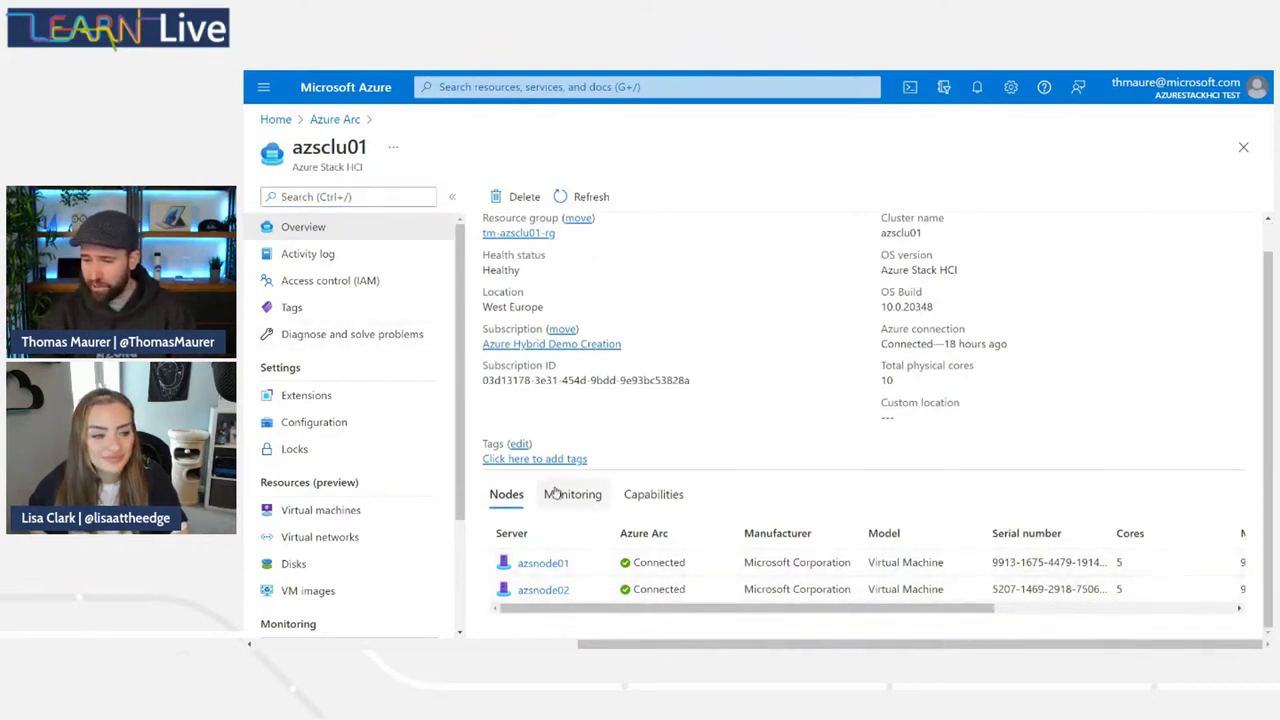
{"action": "scroll", "coordinate": [686, 557], "scroll_direction": "down", "scroll_amount": 3}
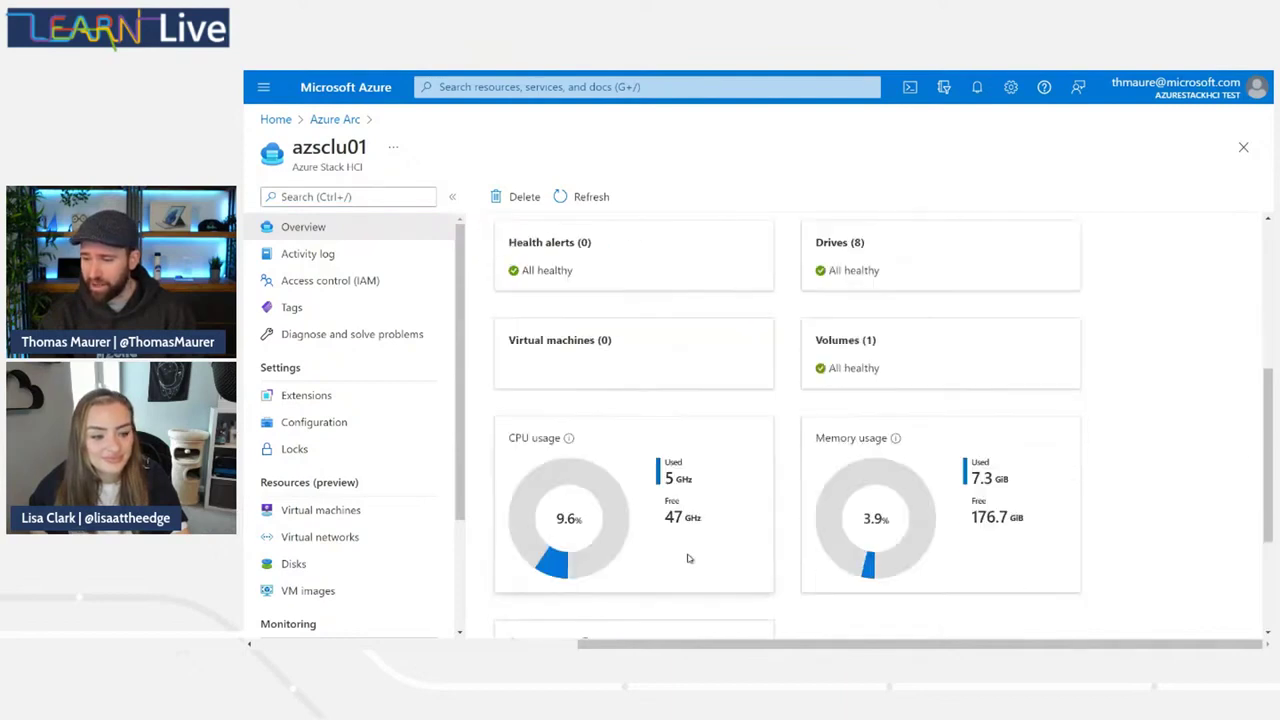
{"action": "scroll", "coordinate": [688, 558], "scroll_direction": "down", "scroll_amount": 2}
{"action": "scroll", "coordinate": [688, 558], "scroll_direction": "up", "scroll_amount": 4}
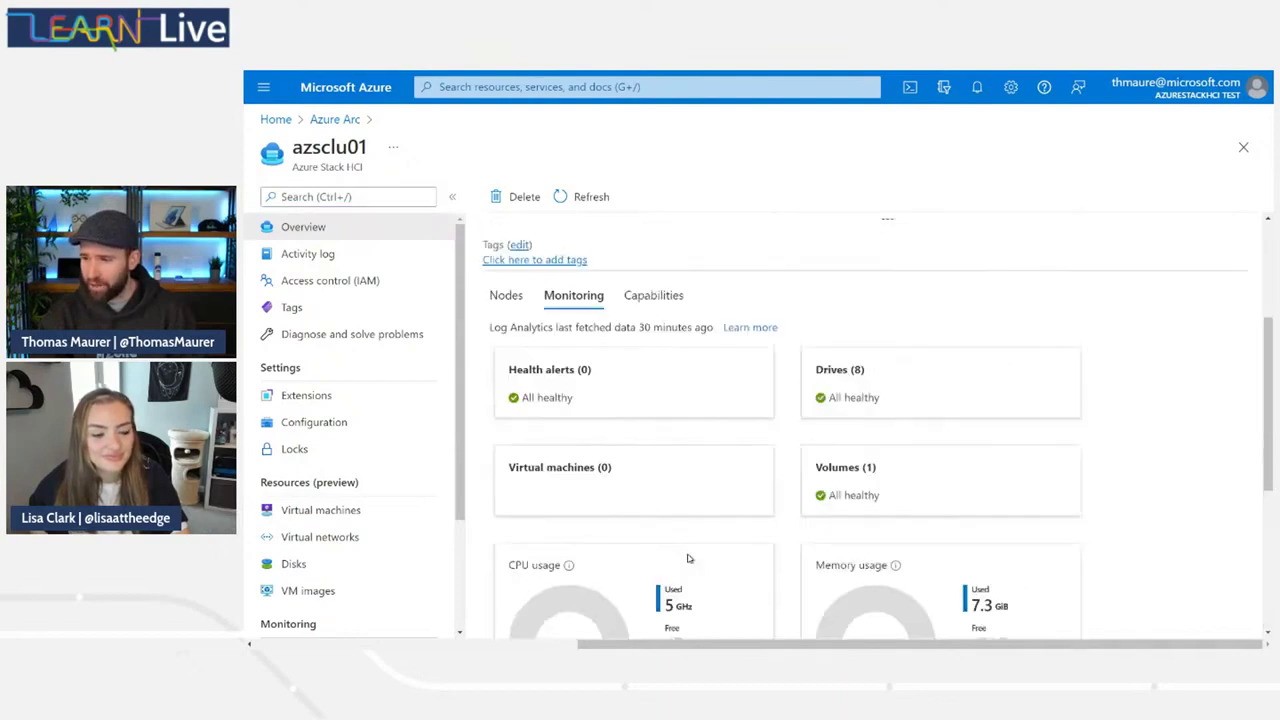
{"action": "scroll", "coordinate": [688, 558], "scroll_direction": "up", "scroll_amount": 3}
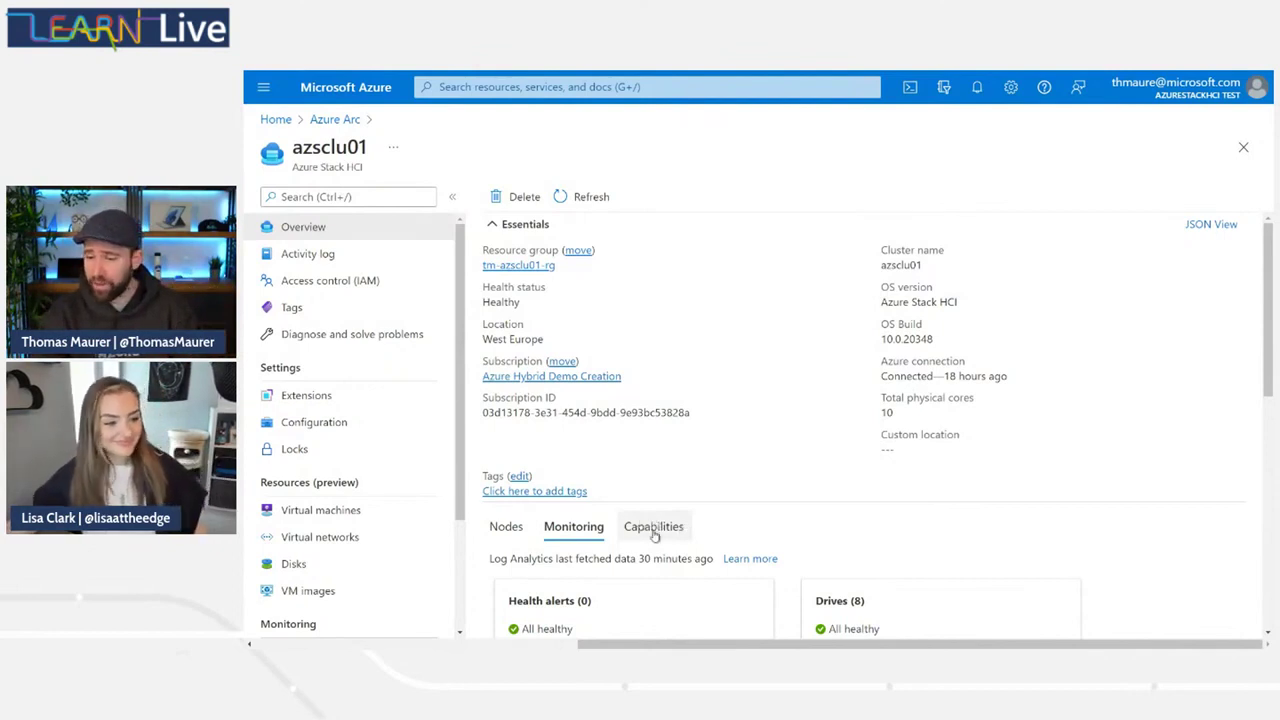
Step: Show the Capabilities tab with Logs and Monitoring both configured
{"action": "left_click", "coordinate": [654, 527]}
{"action": "scroll", "coordinate": [706, 537], "scroll_direction": "down", "scroll_amount": 2}
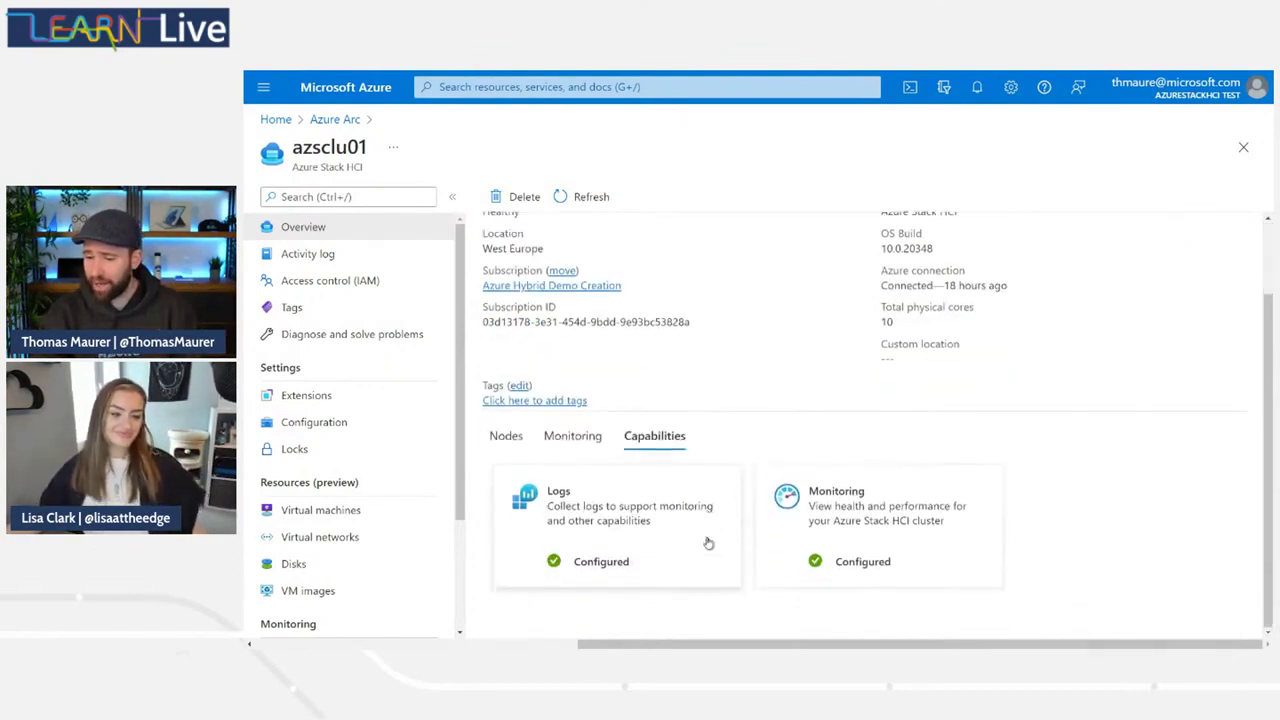
{"action": "scroll", "coordinate": [707, 543], "scroll_direction": "up", "scroll_amount": 2}
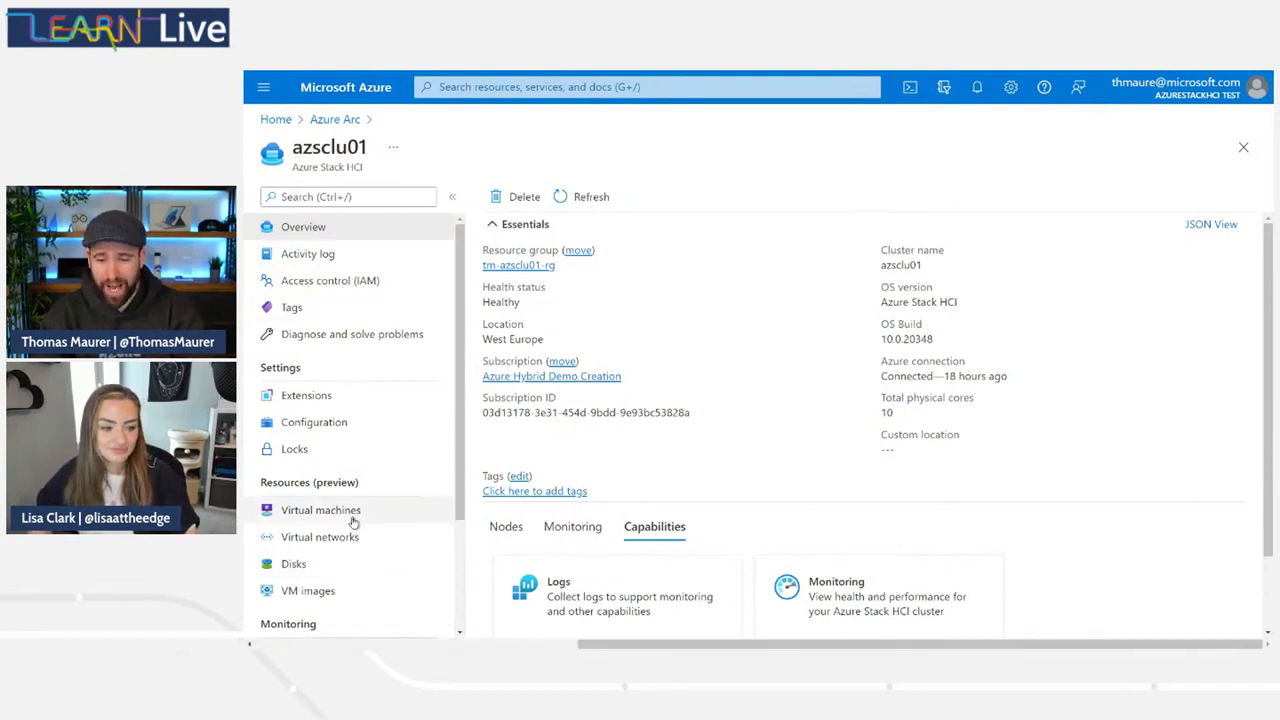
Step: Open azsclu01's Configuration settings, showing Basic health data and host attestation Not Enabled
{"action": "scroll", "coordinate": [353, 520], "scroll_direction": "down", "scroll_amount": 1}
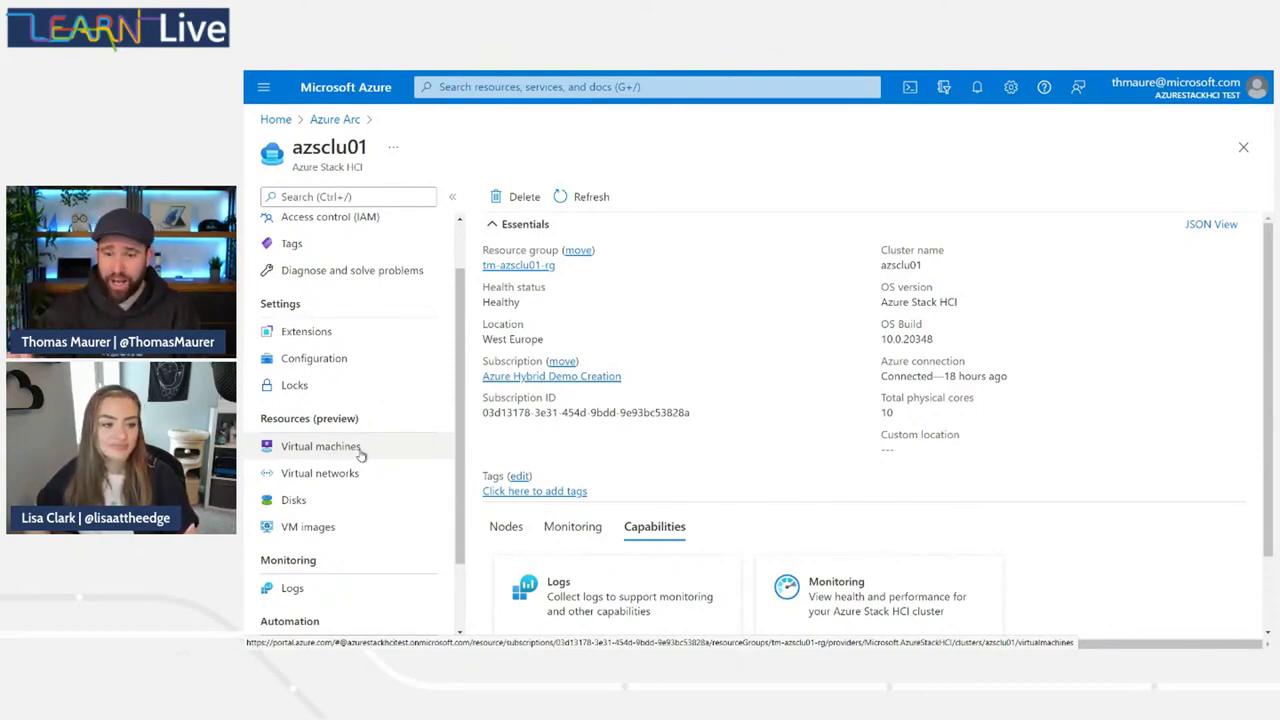
{"action": "scroll", "coordinate": [365, 495], "scroll_direction": "down", "scroll_amount": 1}
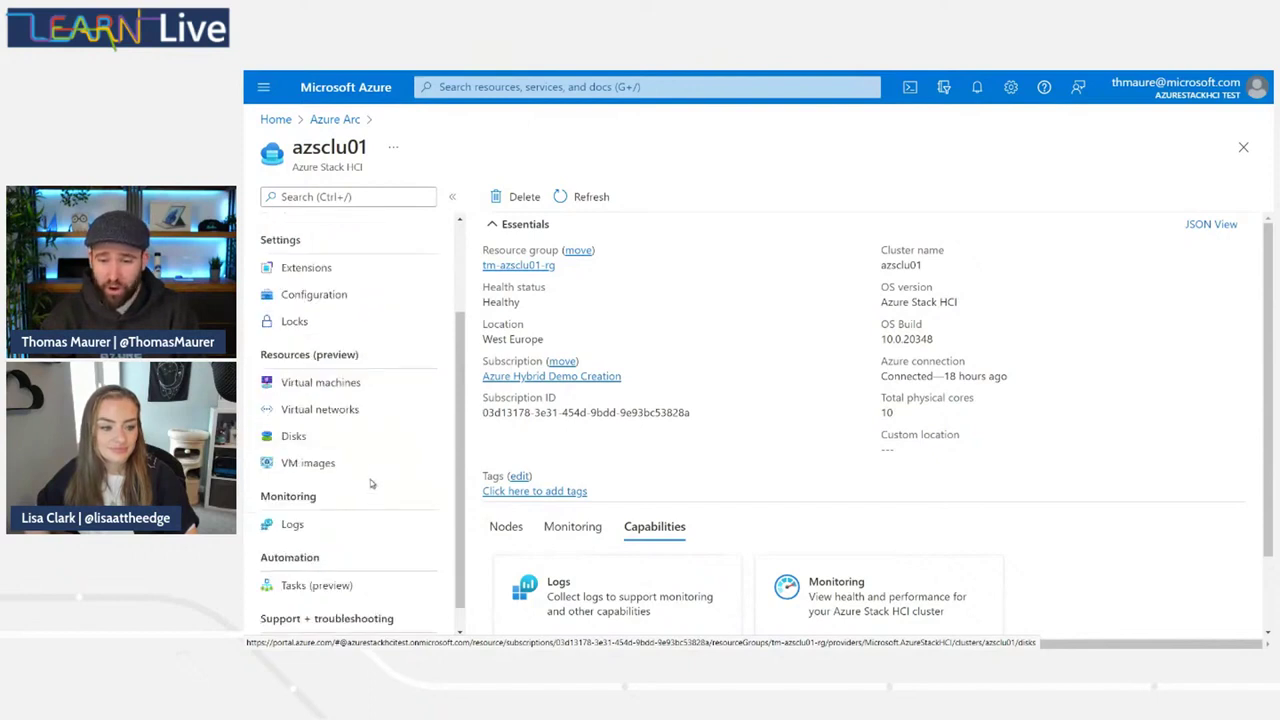
{"action": "scroll", "coordinate": [350, 450], "scroll_direction": "down", "scroll_amount": 1}
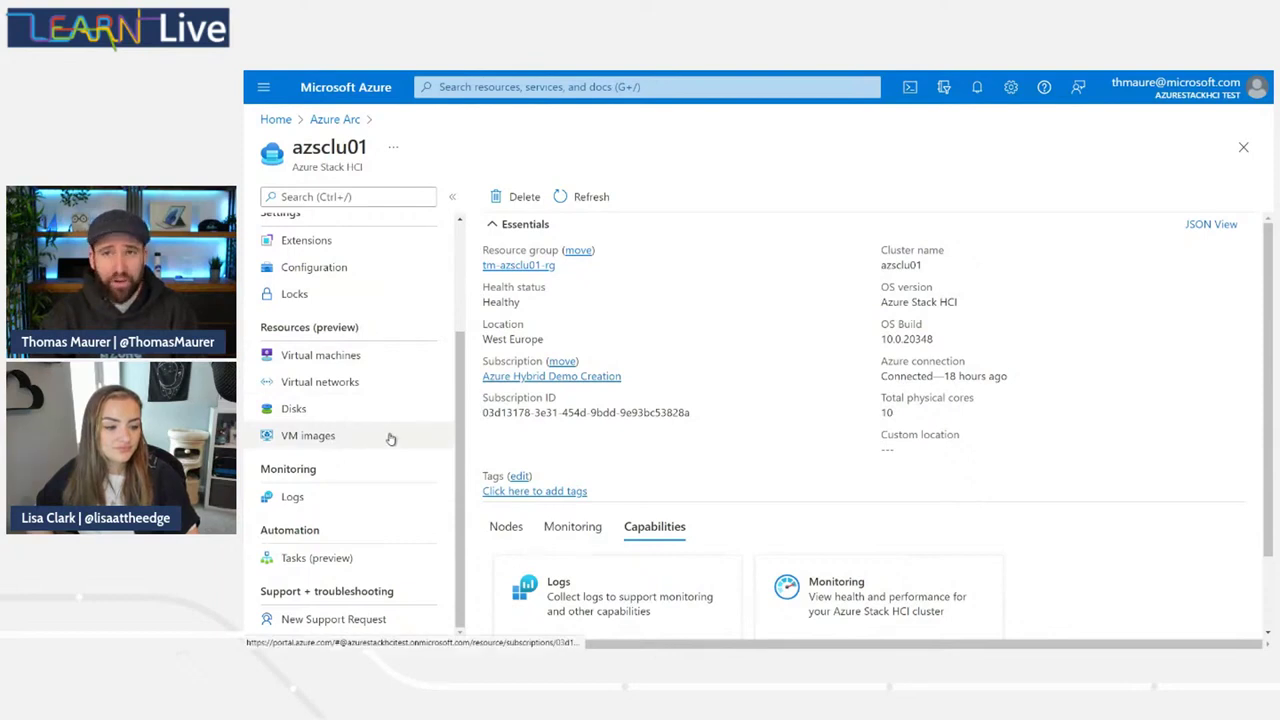
{"action": "scroll", "coordinate": [390, 438], "scroll_direction": "up", "scroll_amount": 1}
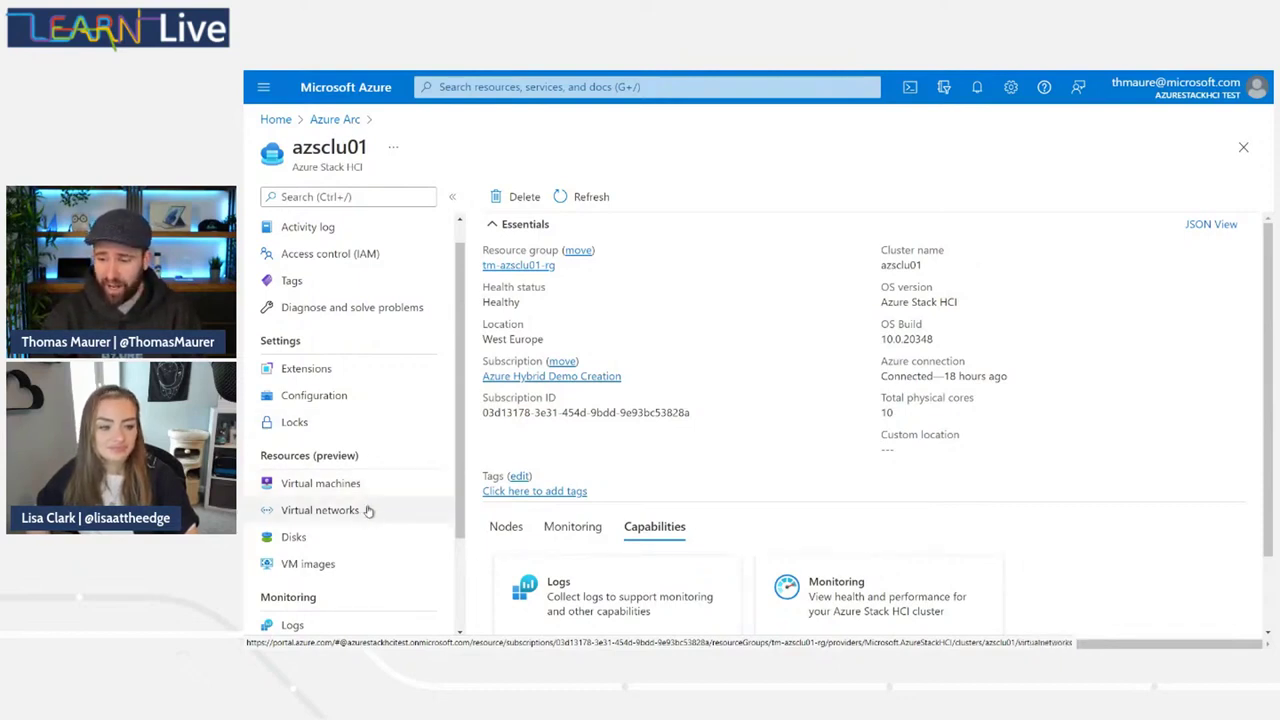
{"action": "left_click", "coordinate": [333, 396]}
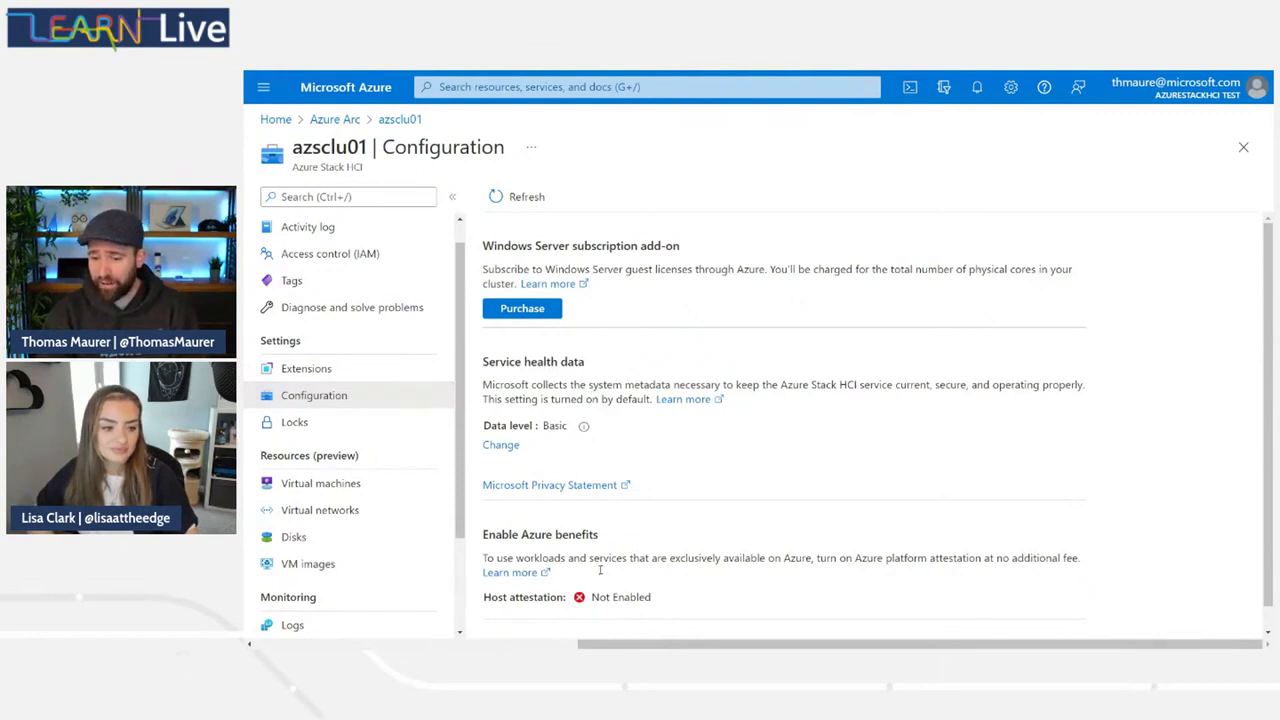
Step: Highlight the Enable Azure benefits heading, then minimise the remote desktop to reveal the 'What is Azure Stack HCI?' page
{"action": "left_click_drag", "start_coordinate": [481, 536], "coordinate": [588, 537]}
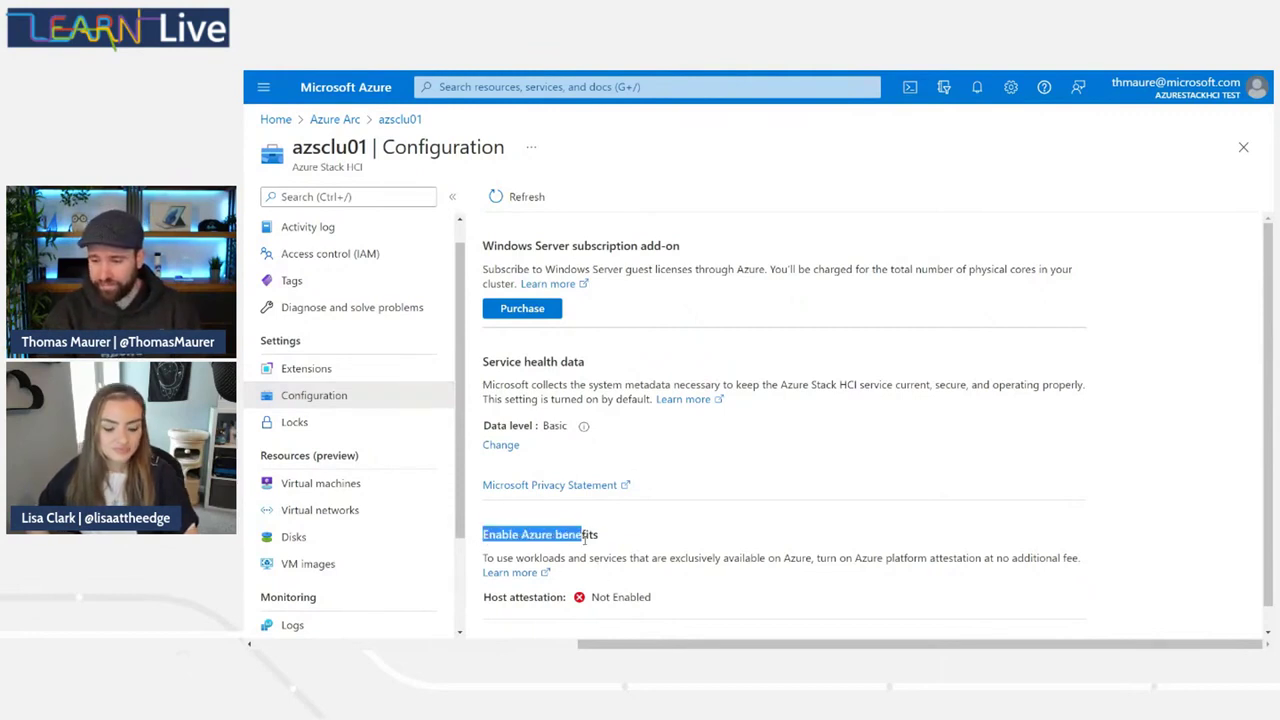
{"action": "left_click", "coordinate": [708, 529]}
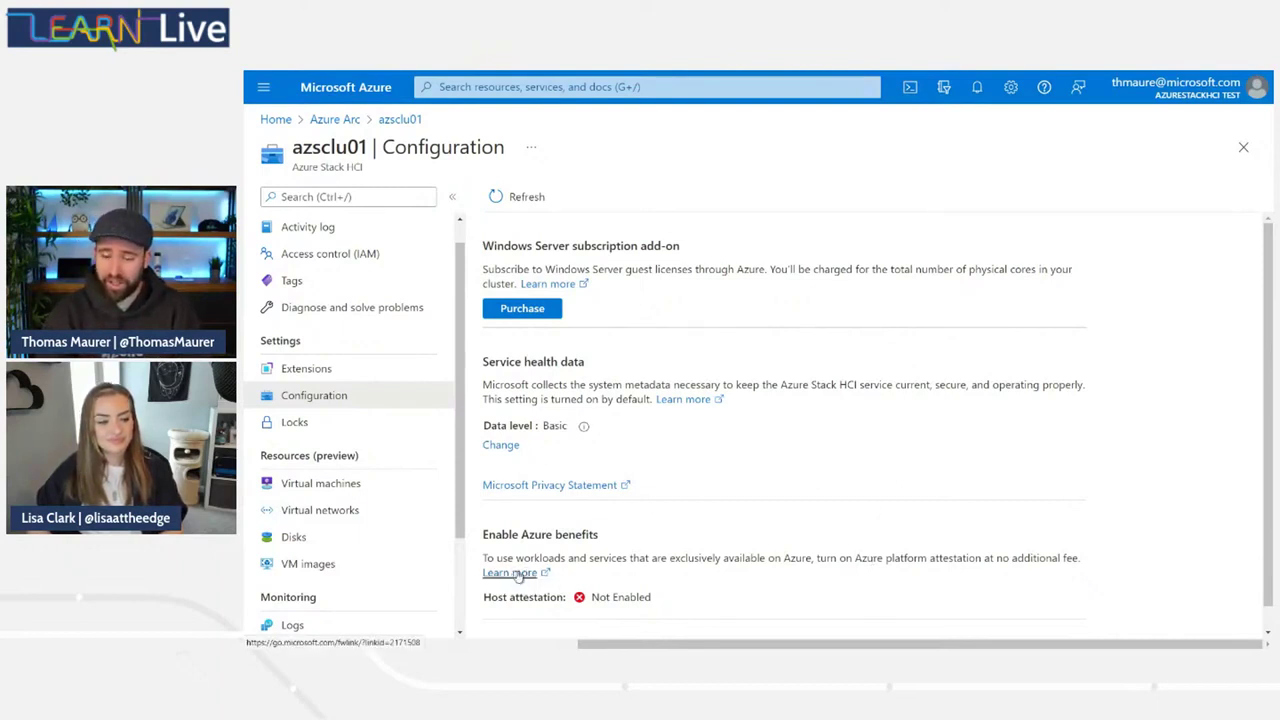
{"action": "scroll", "coordinate": [455, 250], "scroll_direction": "up", "scroll_amount": 1}
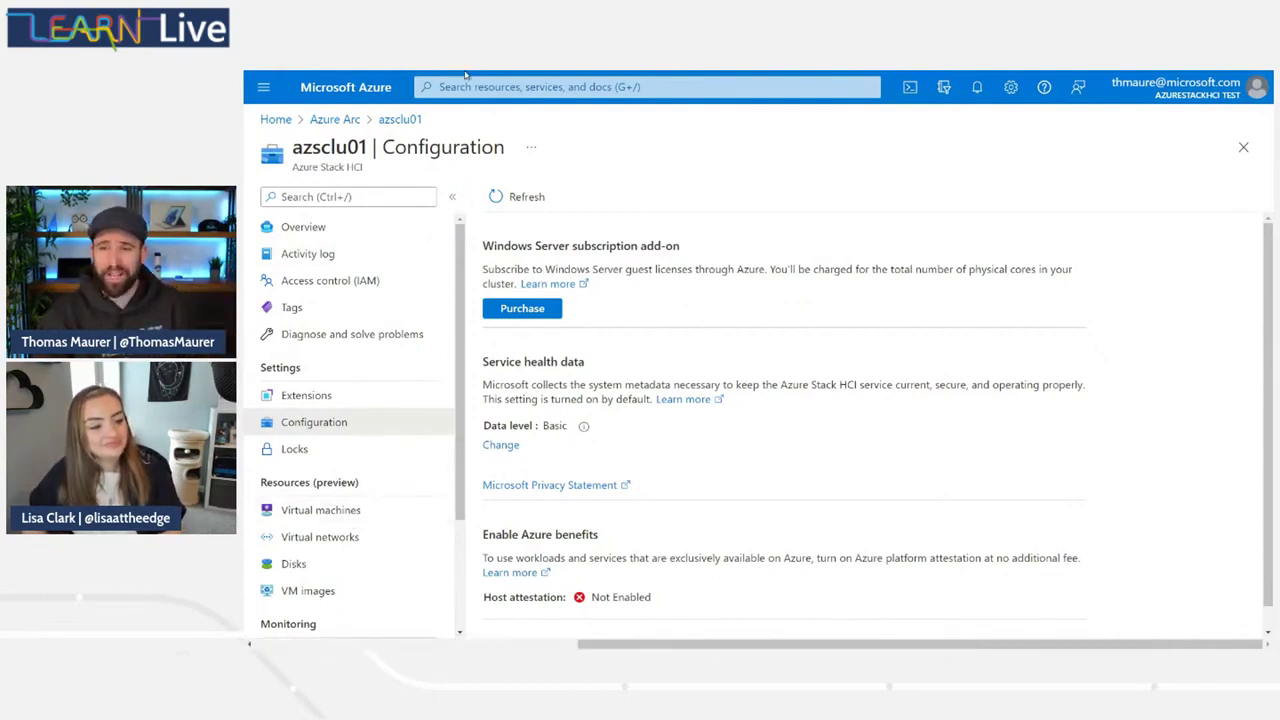
{"action": "mouse_move", "coordinate": [640, 72]}
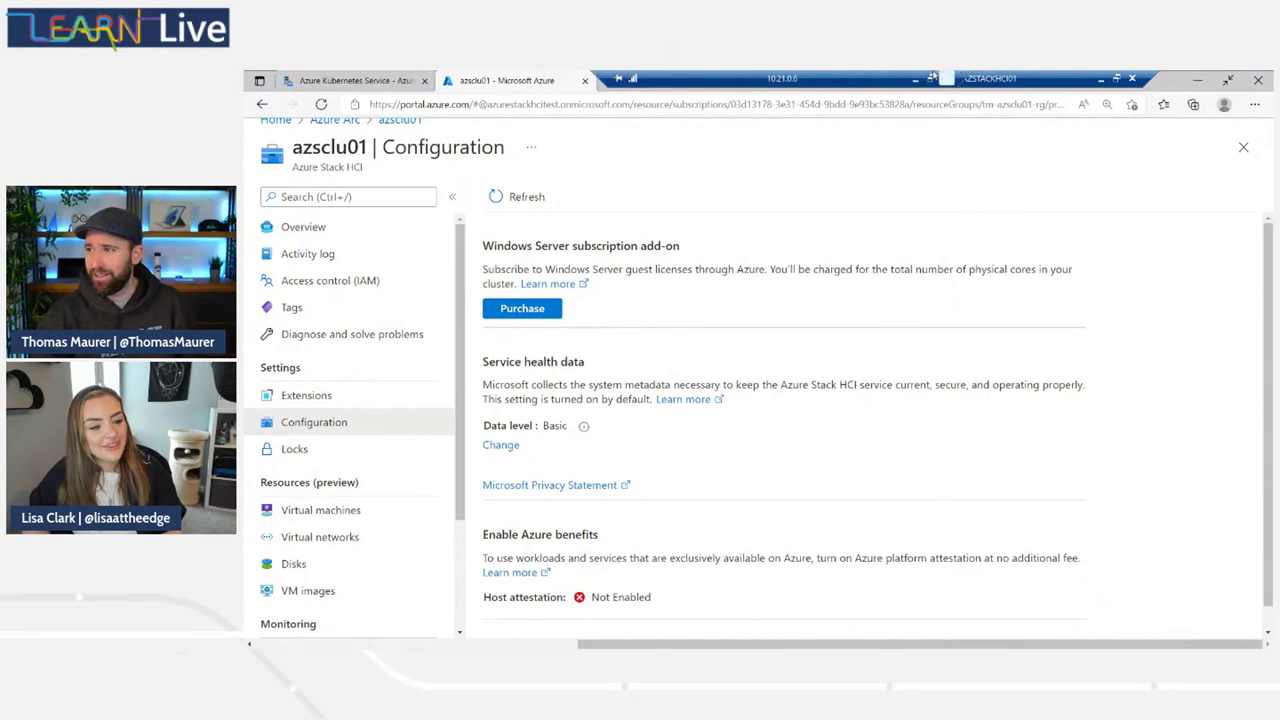
{"action": "left_click", "coordinate": [915, 78]}
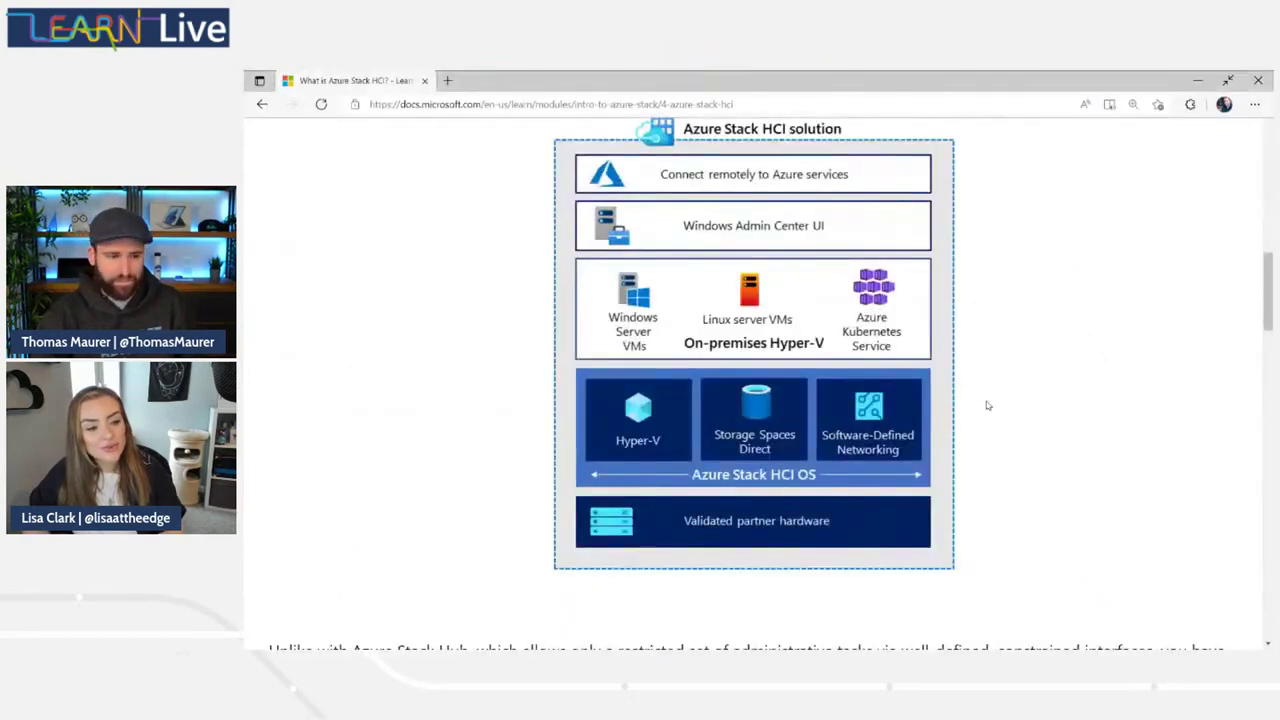